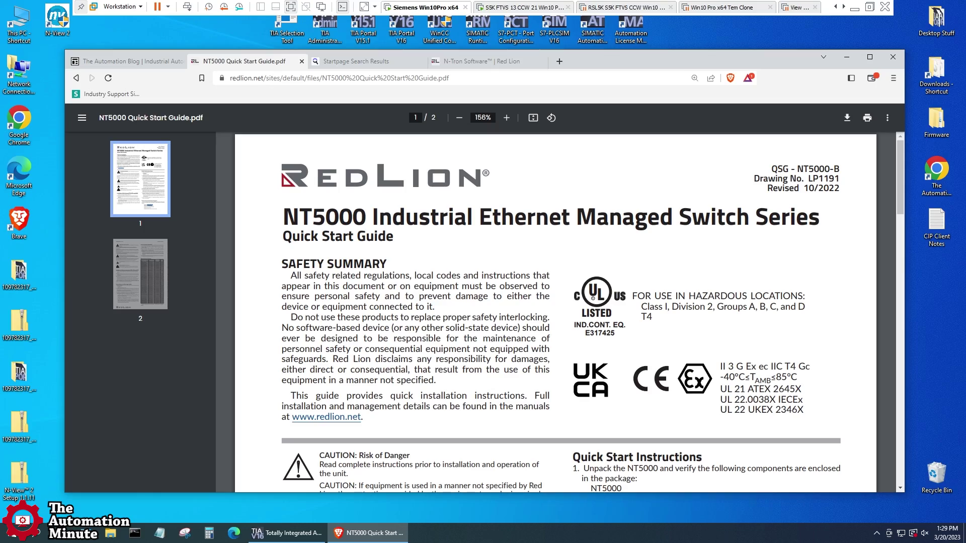
# Step: Find the guide's web-access section and fallback IP 192.168.1.201, then switch to The Automation Blog page
pyautogui.scroll(-10, 568, 312)
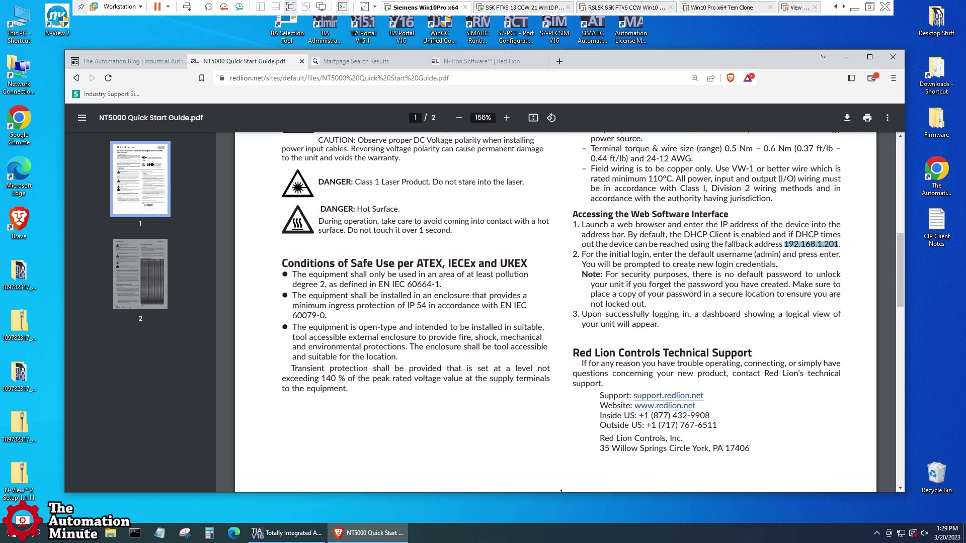
pyautogui.scroll(1, 569, 312)
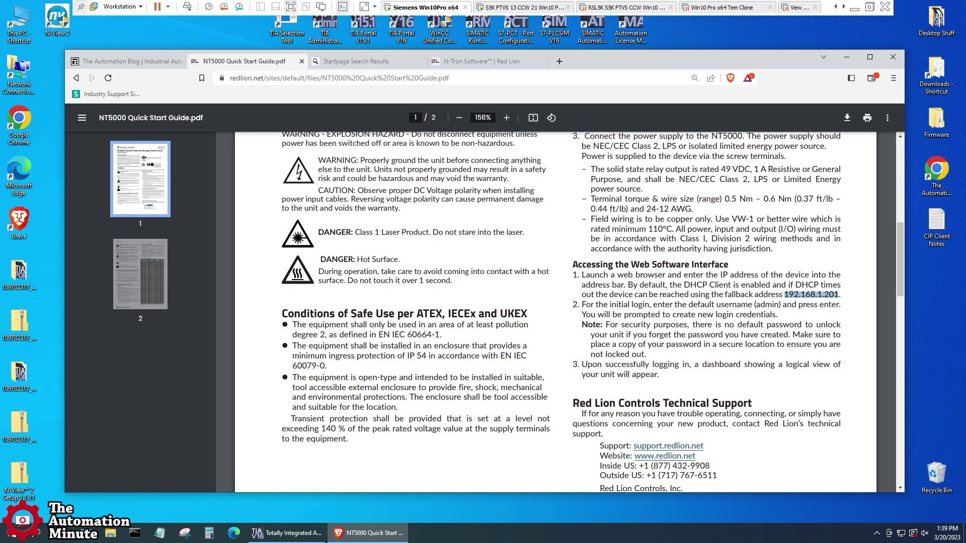
pyautogui.click(121, 62)
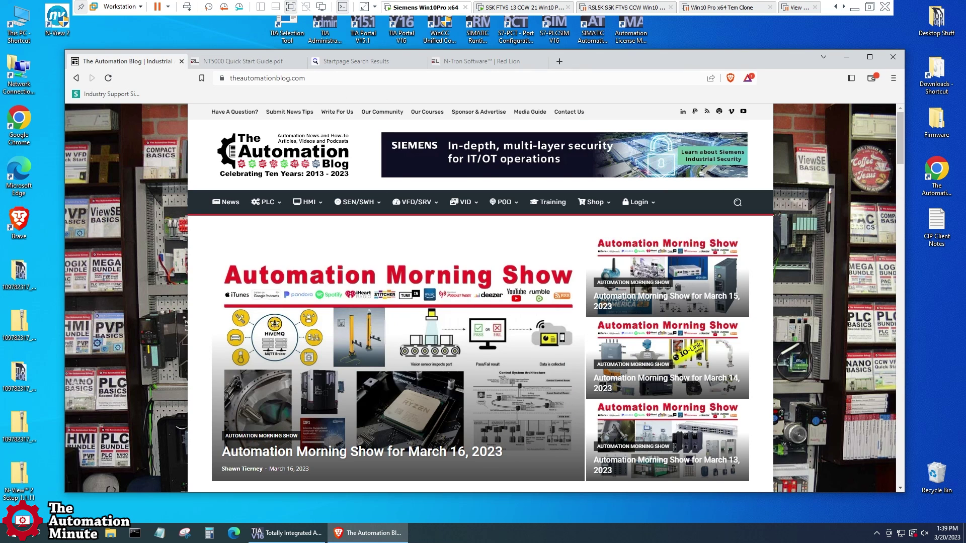
# Step: Load the switch at 192.168.1.32, proceeding past the certificate warning
pyautogui.hotkey('ctrl', 'l')
pyautogui.write('192')
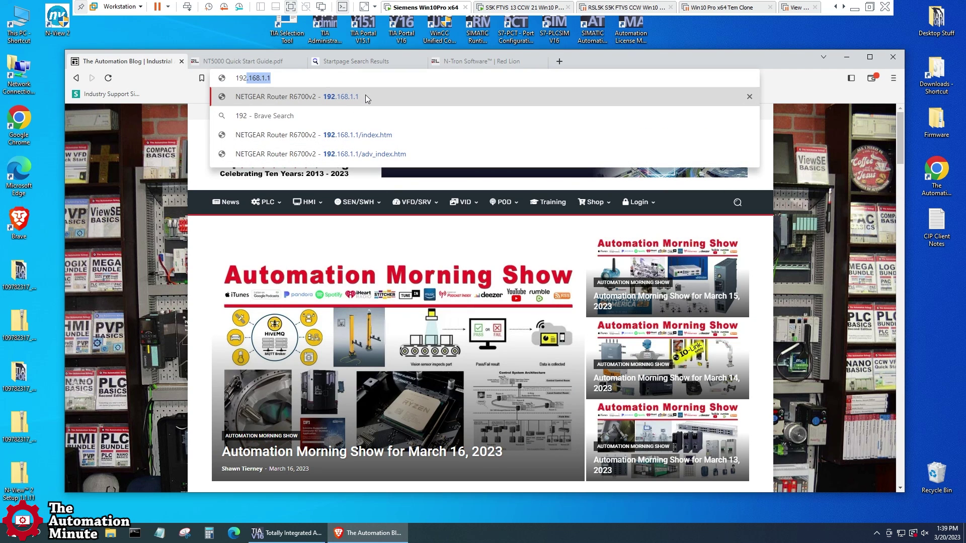
pyautogui.write('.168.1.32')
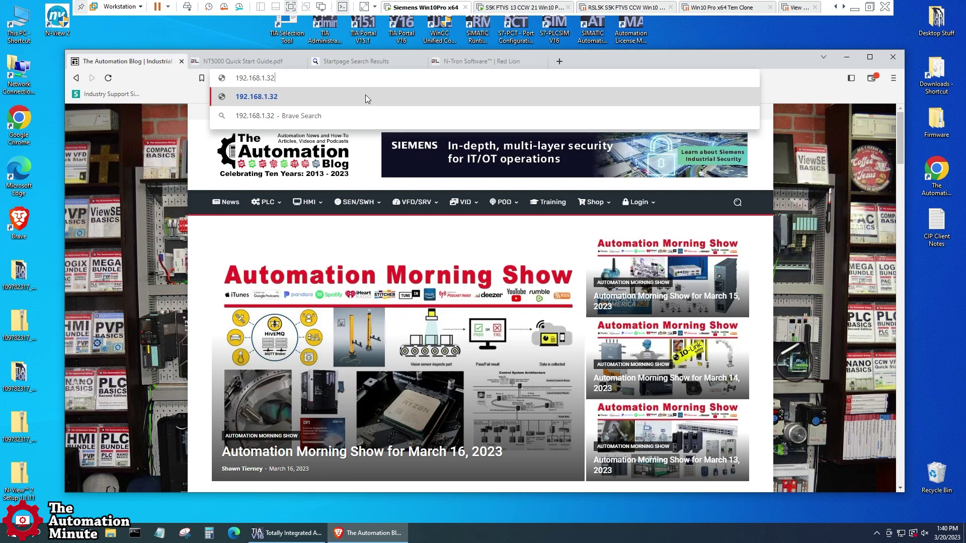
pyautogui.write('http')
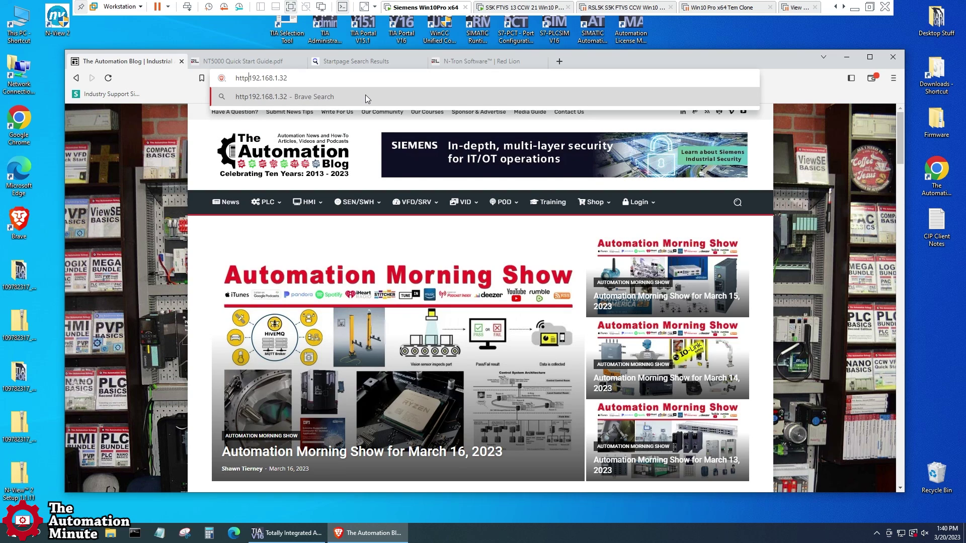
pyautogui.write('://')
pyautogui.press('Return')
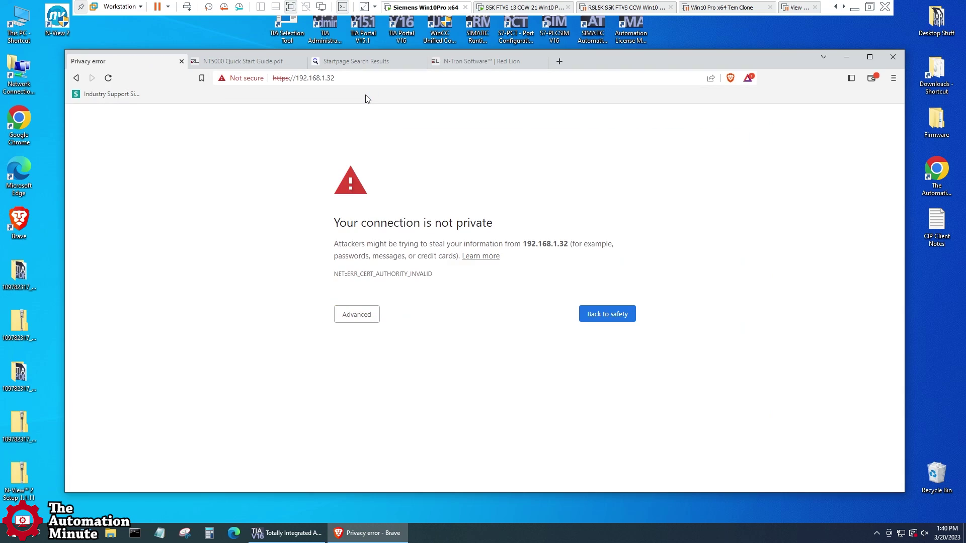
pyautogui.click(365, 314)
pyautogui.click(394, 392)
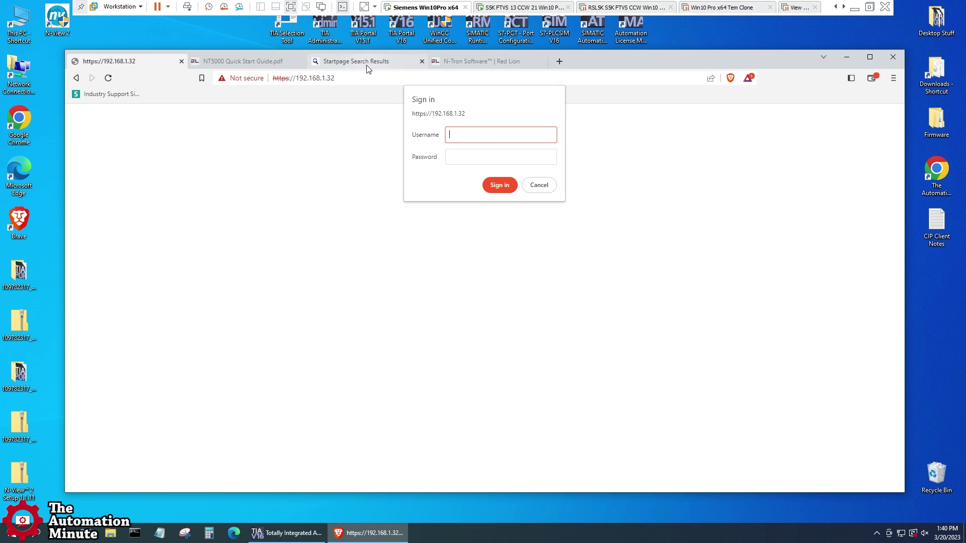
# Step: Look up the default username in the guide and sign in as admin
pyautogui.click(213, 63)
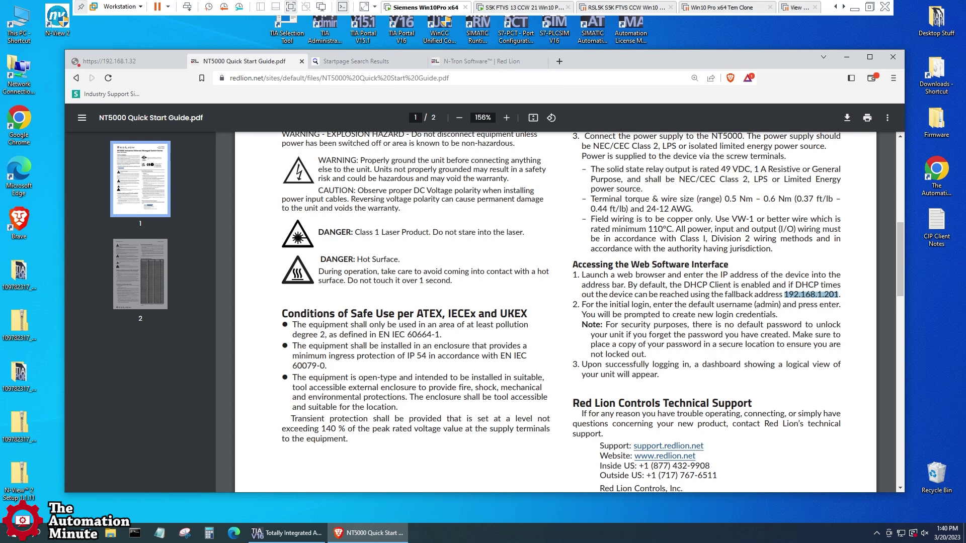
pyautogui.moveTo(754, 304); pyautogui.dragTo(779, 305)
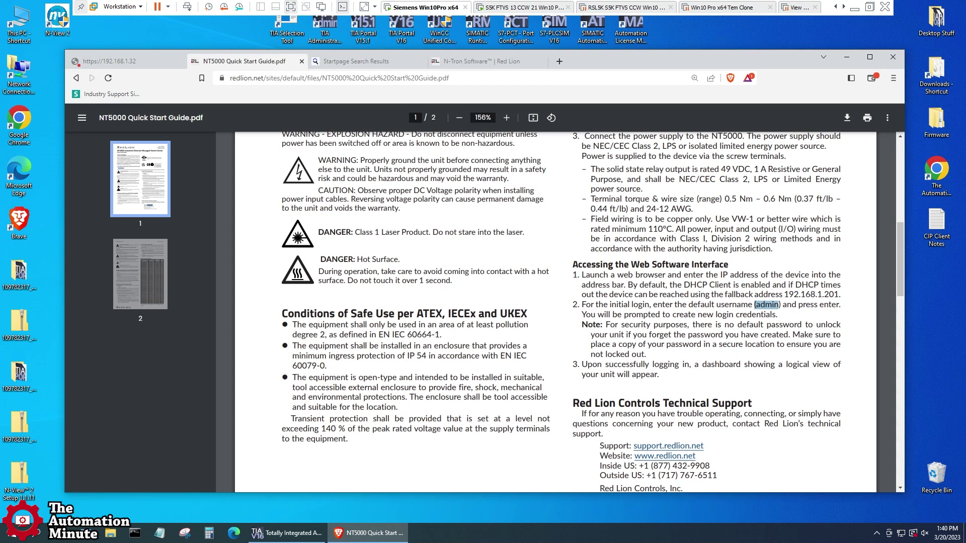
pyautogui.click(131, 62)
pyautogui.write('admin')
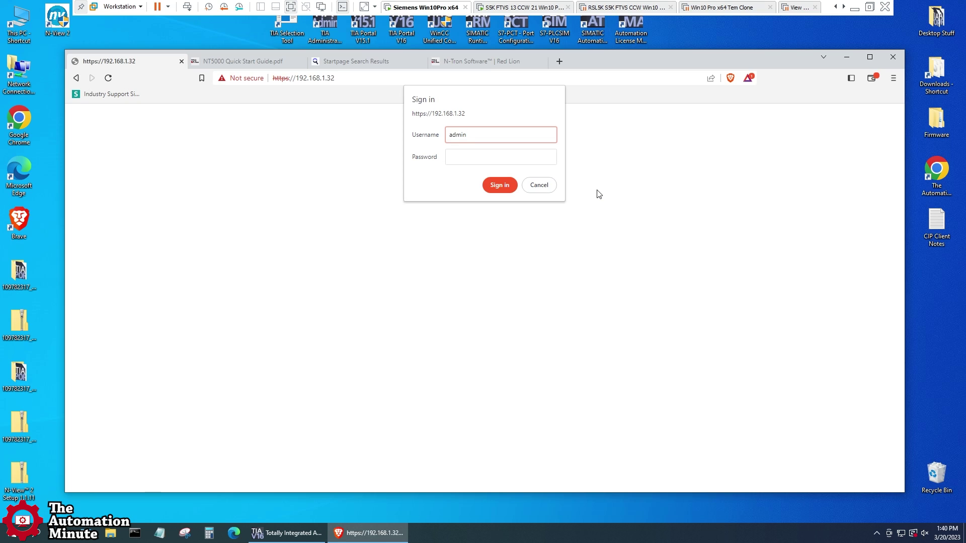
pyautogui.press('Return')
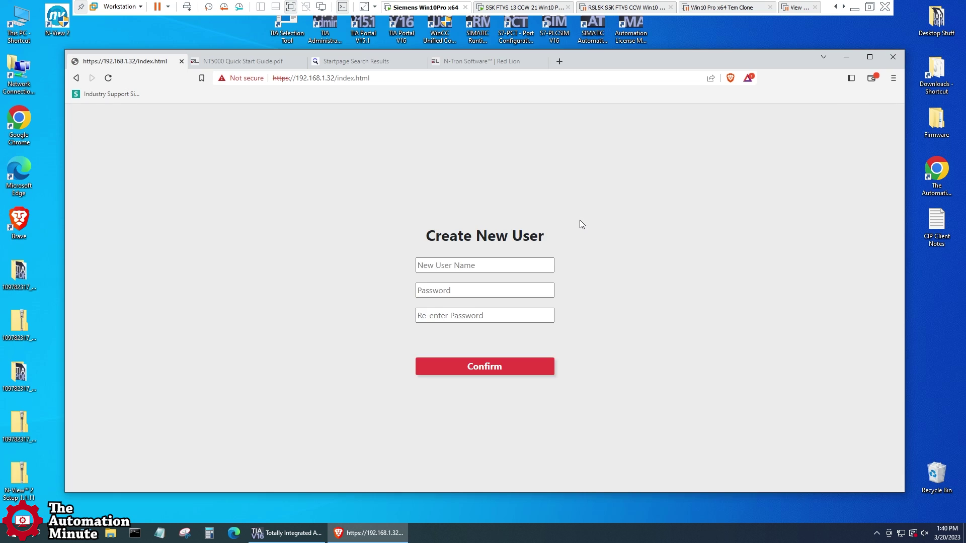
pyautogui.press('Tab')
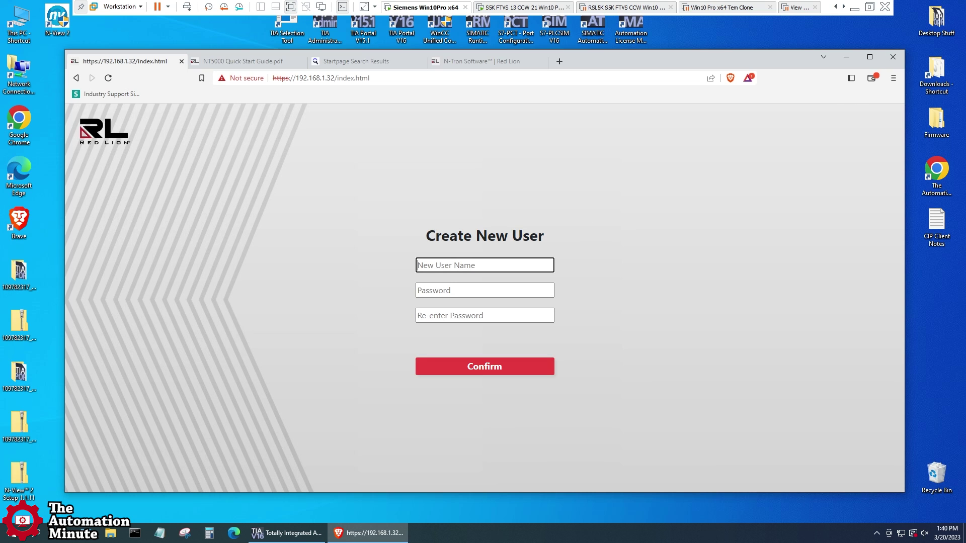
# Step: Create a new user name and password, and confirm removal of the default admin user
pyautogui.write('llA')
pyautogui.click(453, 290)
pyautogui.write('p')
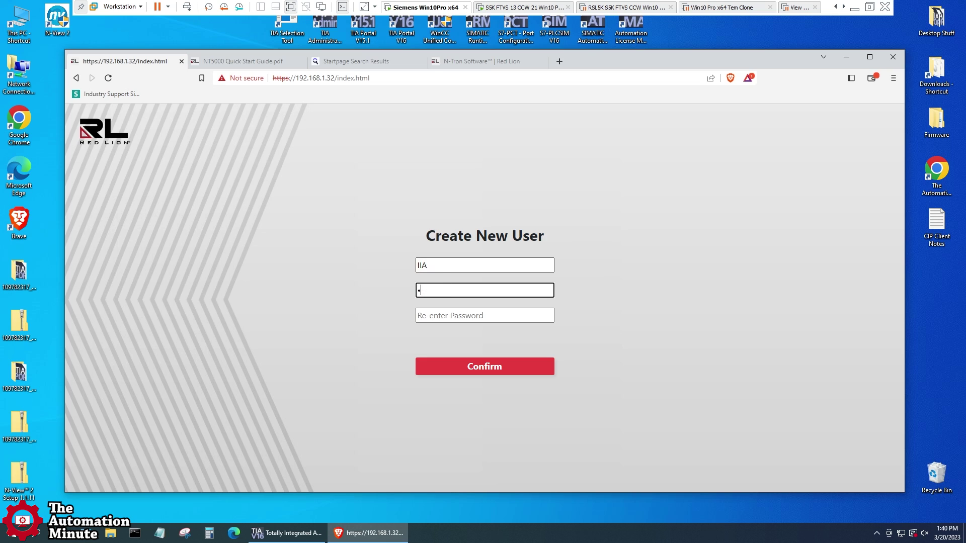
pyautogui.click(453, 315)
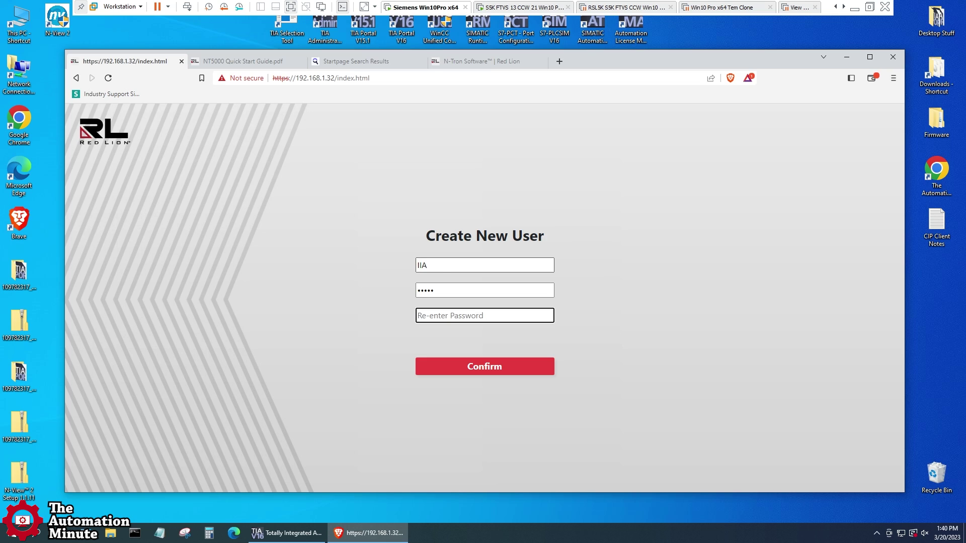
pyautogui.write('pa')
pyautogui.click(471, 367)
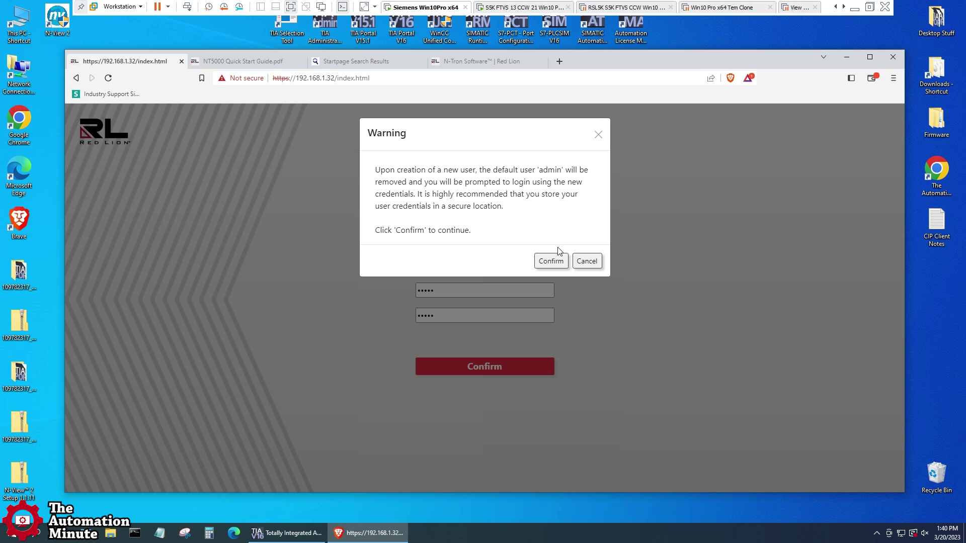
pyautogui.click(560, 261)
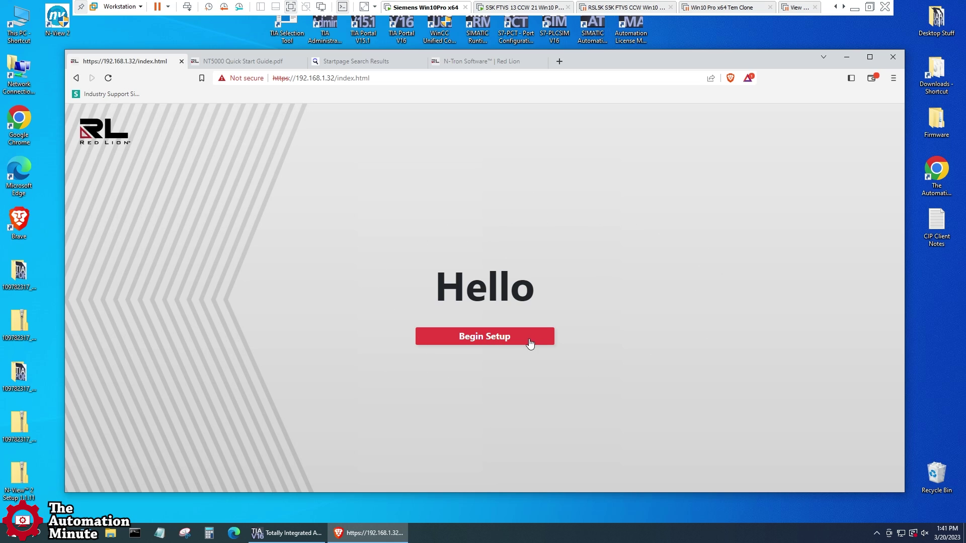
# Step: Begin setup, save the new credentials to startup-config, and sign in as the new user
pyautogui.click(481, 337)
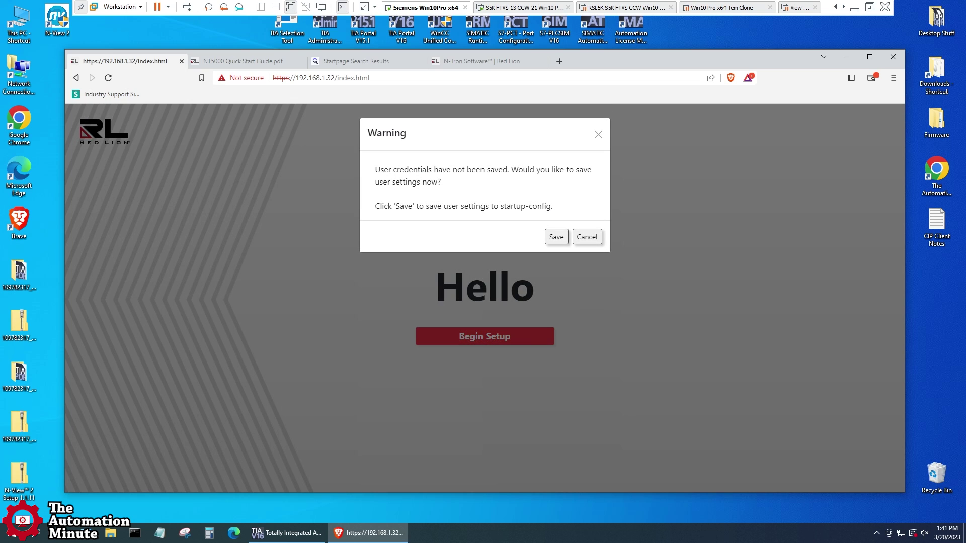
pyautogui.click(556, 237)
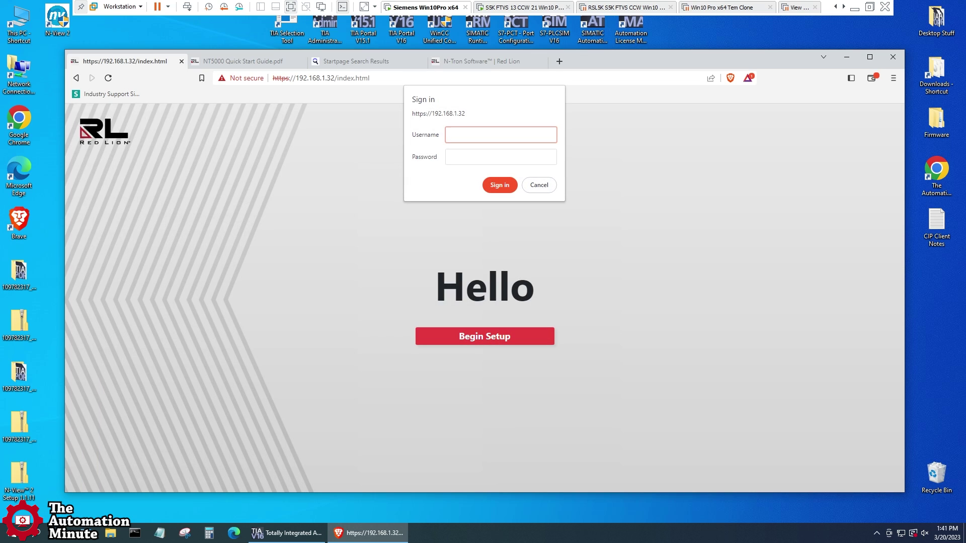
pyautogui.write('a')
pyautogui.click(500, 157)
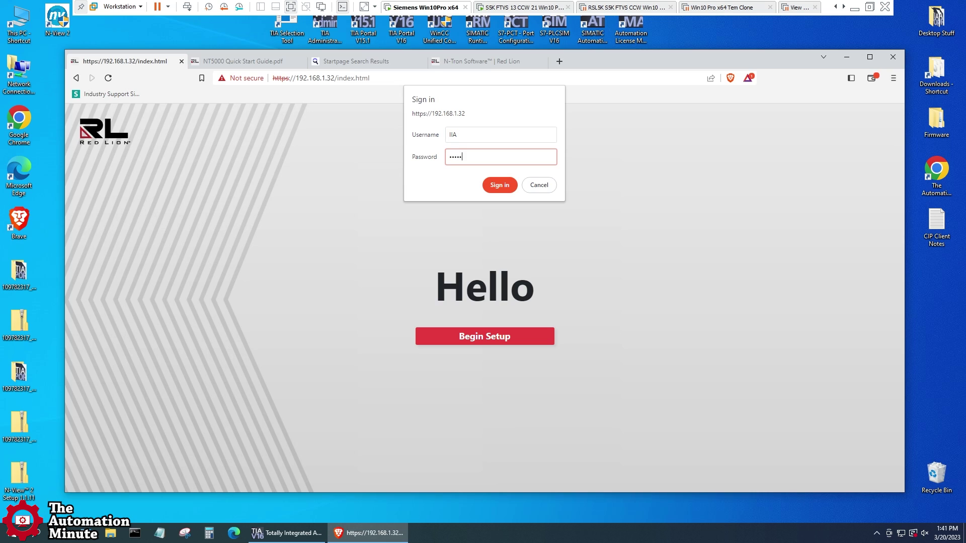
pyautogui.click(499, 185)
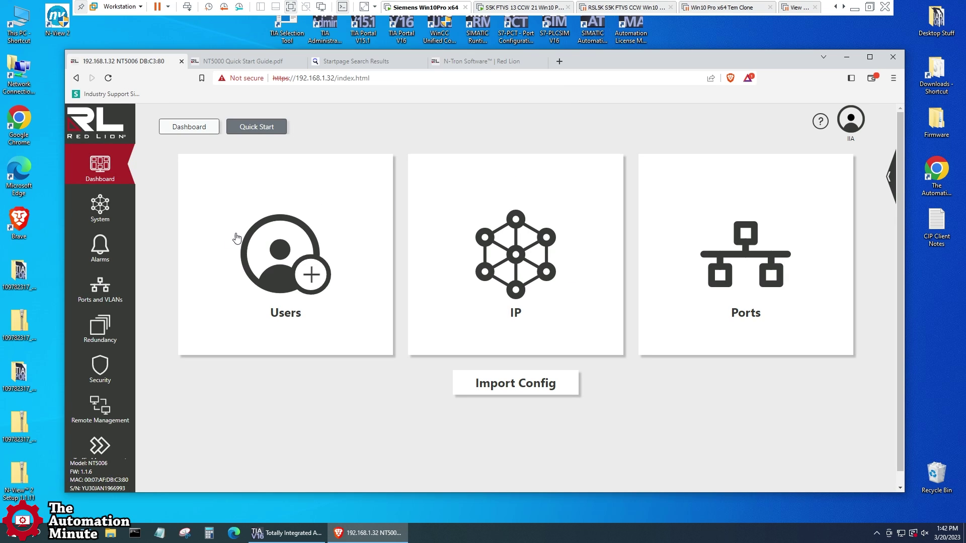
pyautogui.click(291, 262)
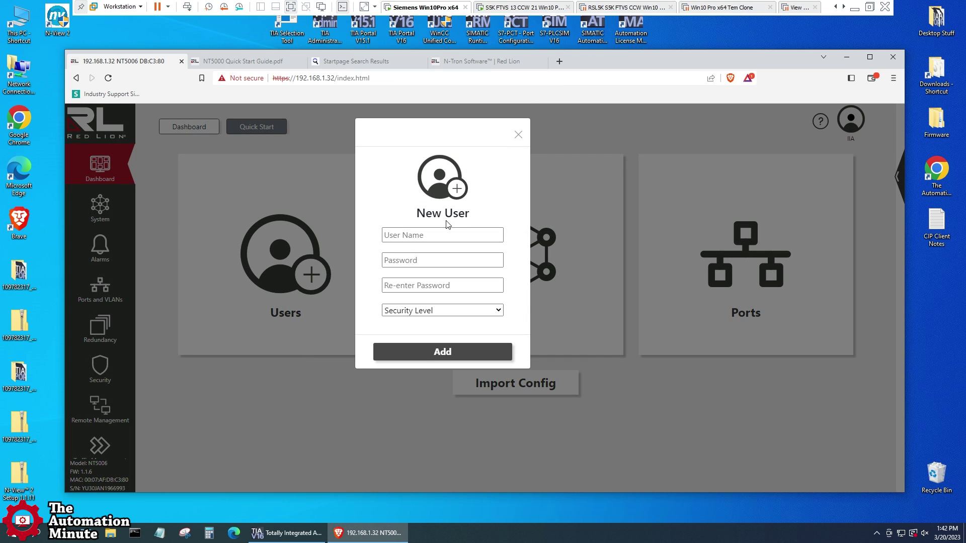
pyautogui.click(511, 135)
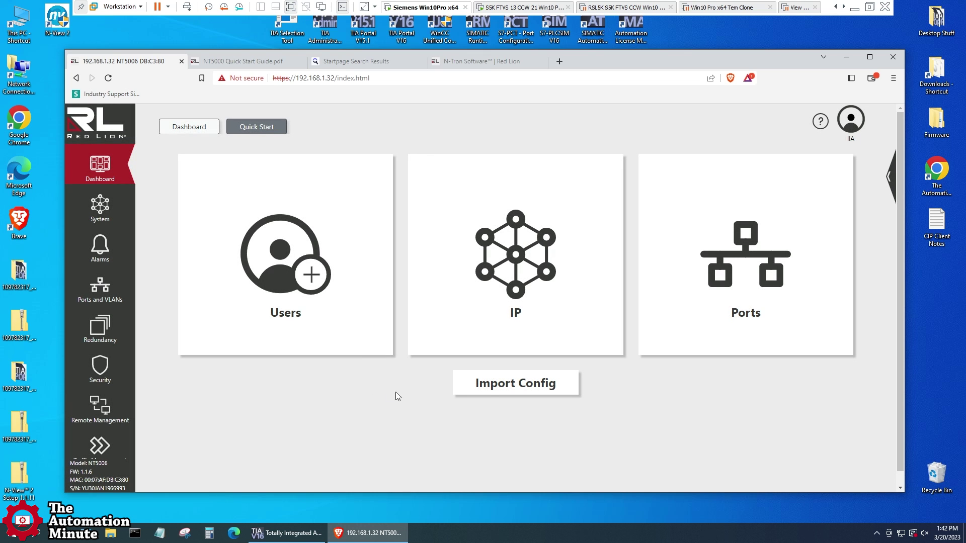
pyautogui.click(528, 252)
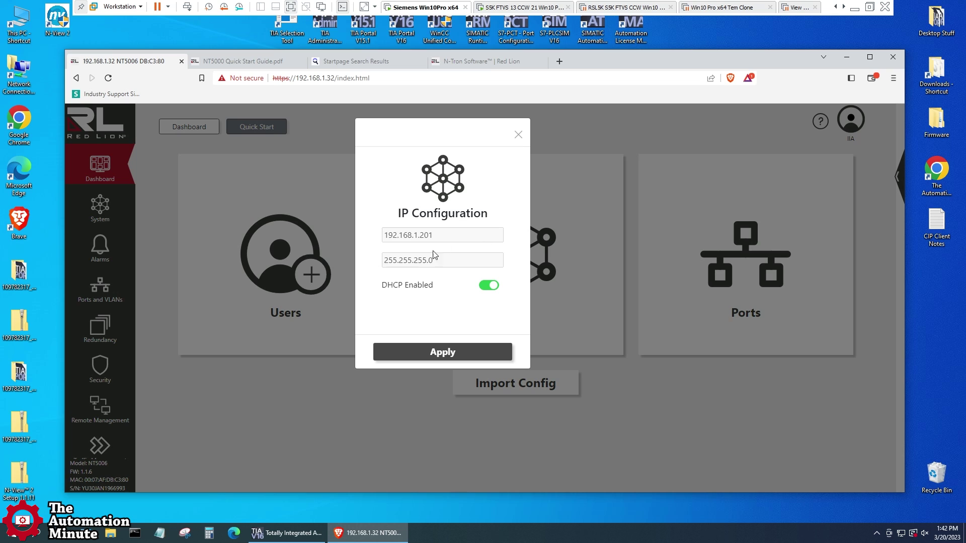
pyautogui.click(519, 134)
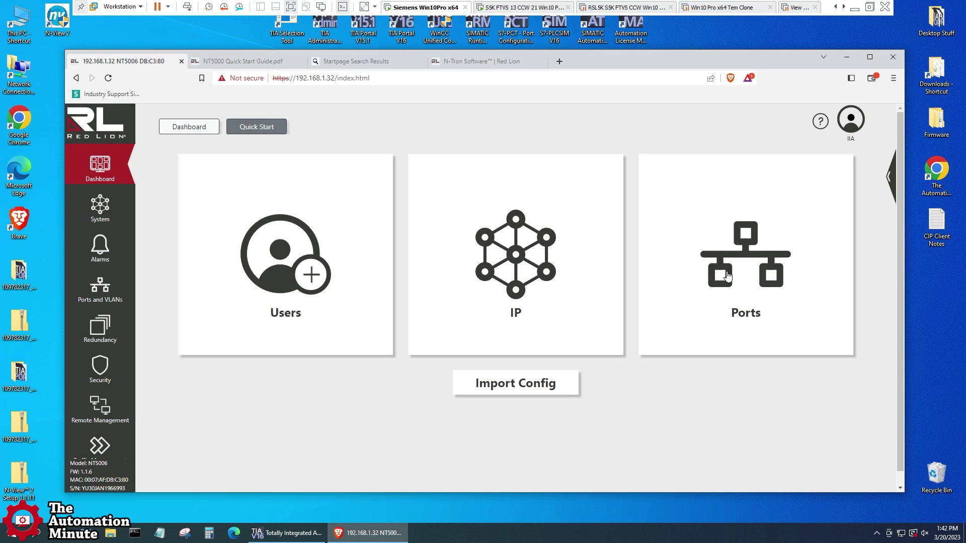
pyautogui.click(737, 274)
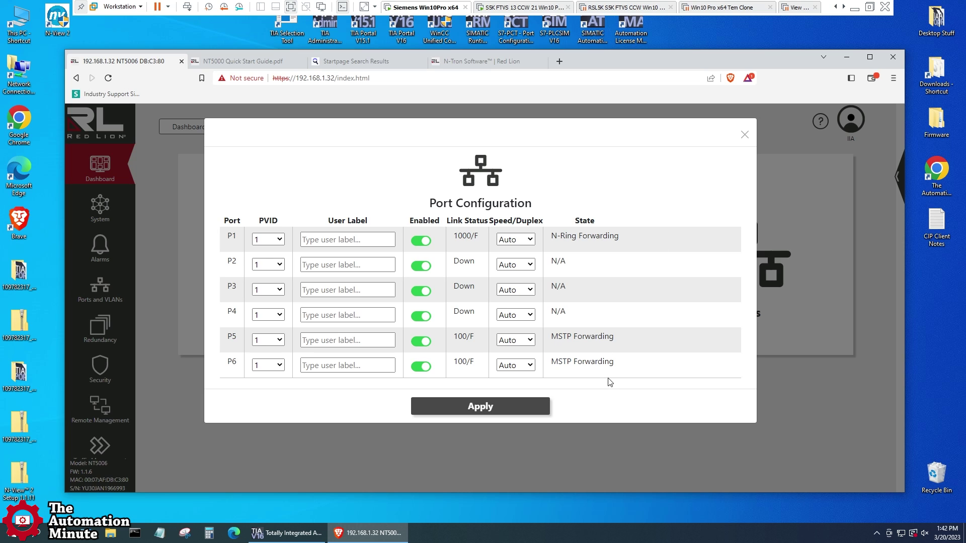
pyautogui.click(746, 135)
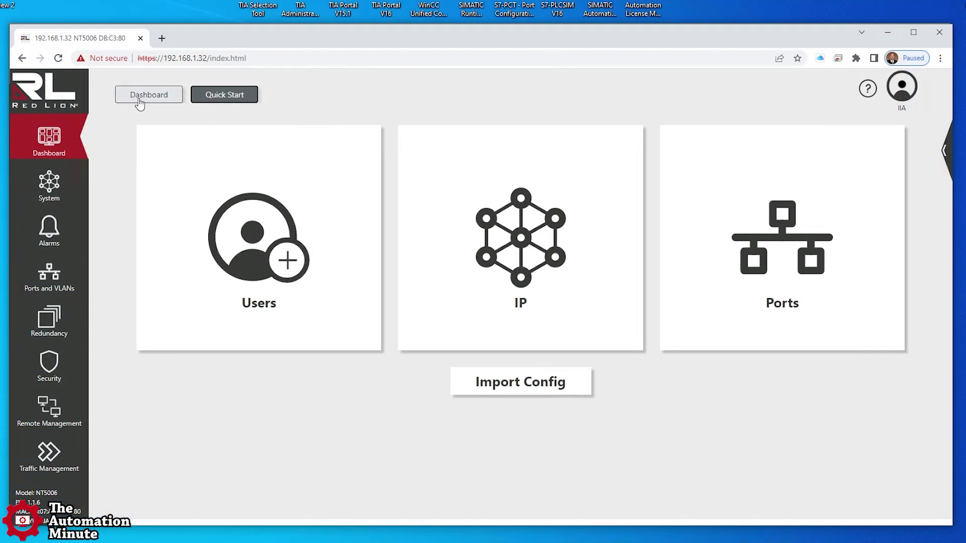
pyautogui.click(177, 129)
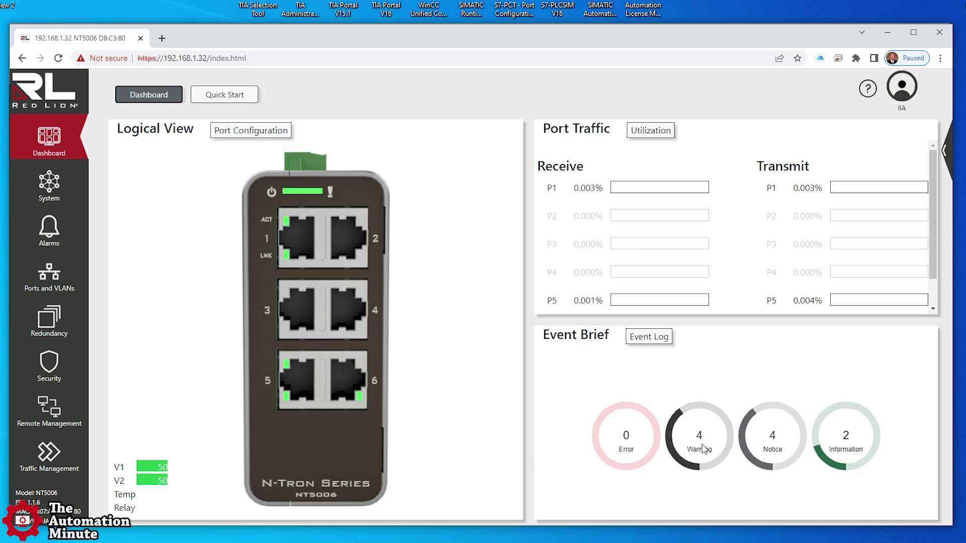
# Step: Open the System settings page, then the Alarms page
pyautogui.click(41, 181)
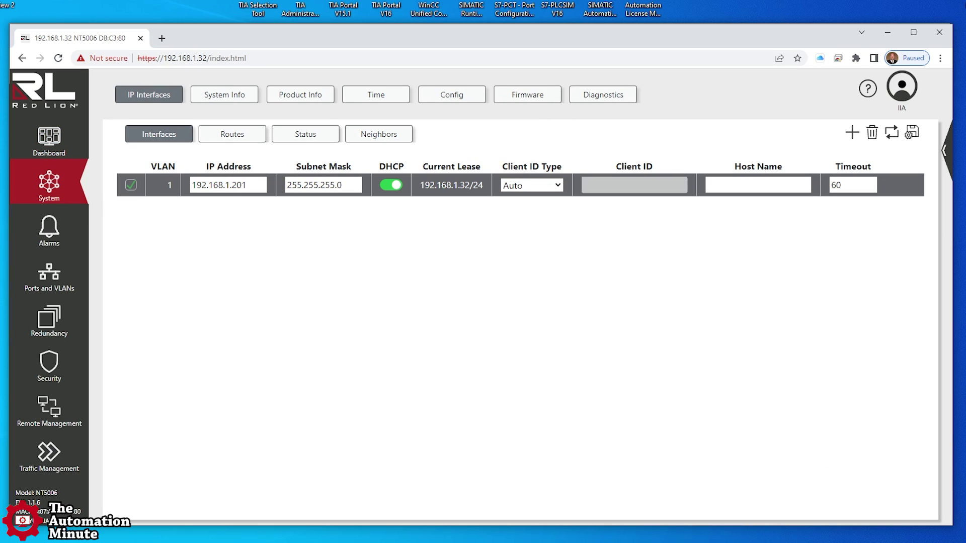
pyautogui.click(48, 226)
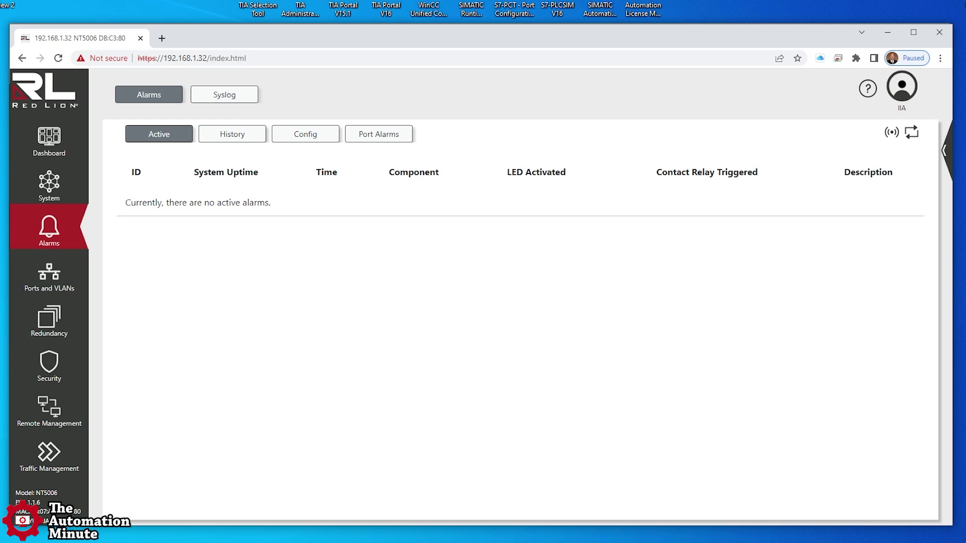
# Step: View the syslog down to its last entries, then open the Ports status page
pyautogui.click(231, 99)
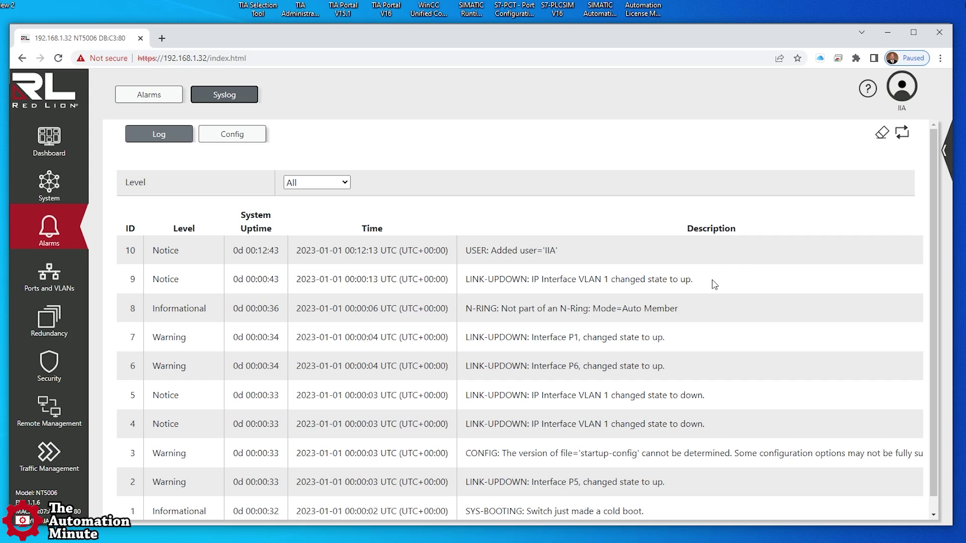
pyautogui.scroll(-1, 715, 285)
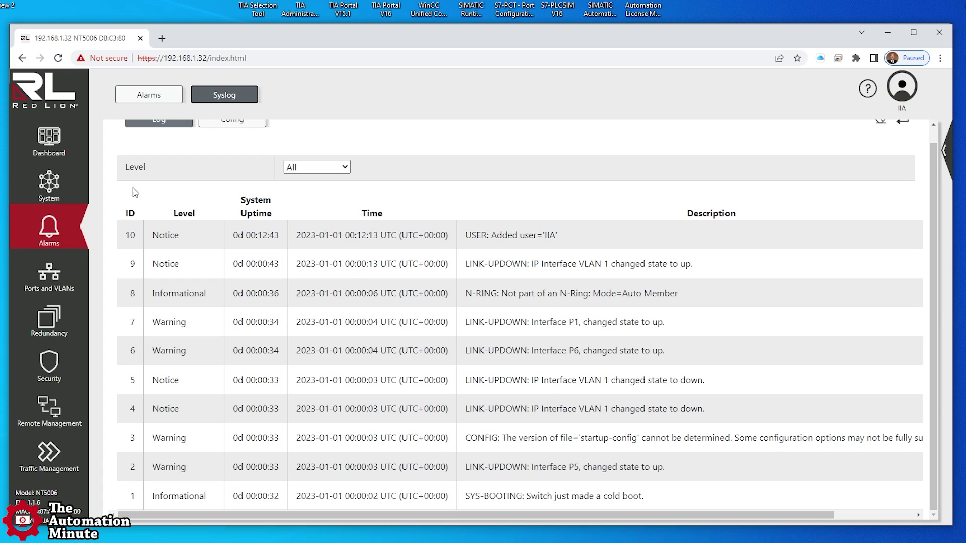
pyautogui.click(49, 273)
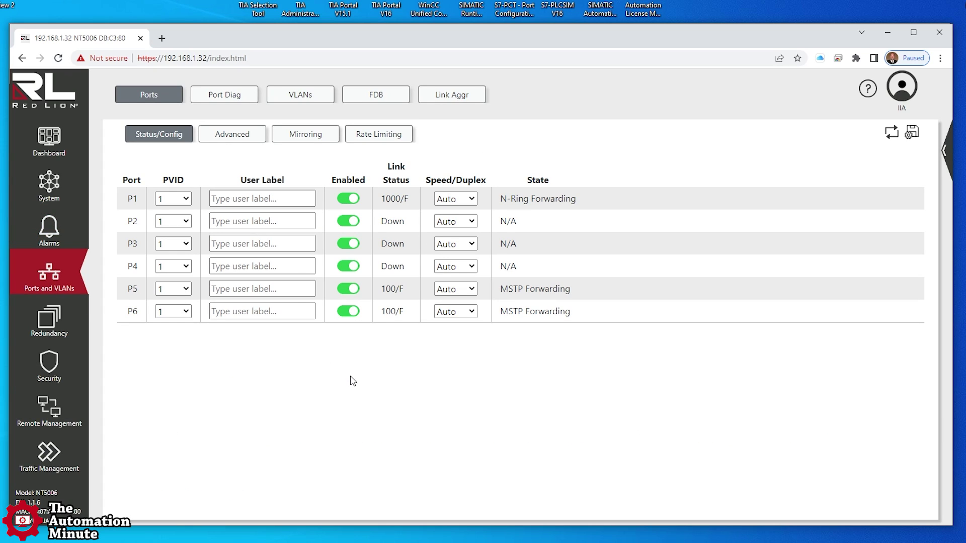
# Step: Tour the Redundancy, Security, Remote Management and Traffic Management pages, marking the switch's MAC address
pyautogui.click(46, 327)
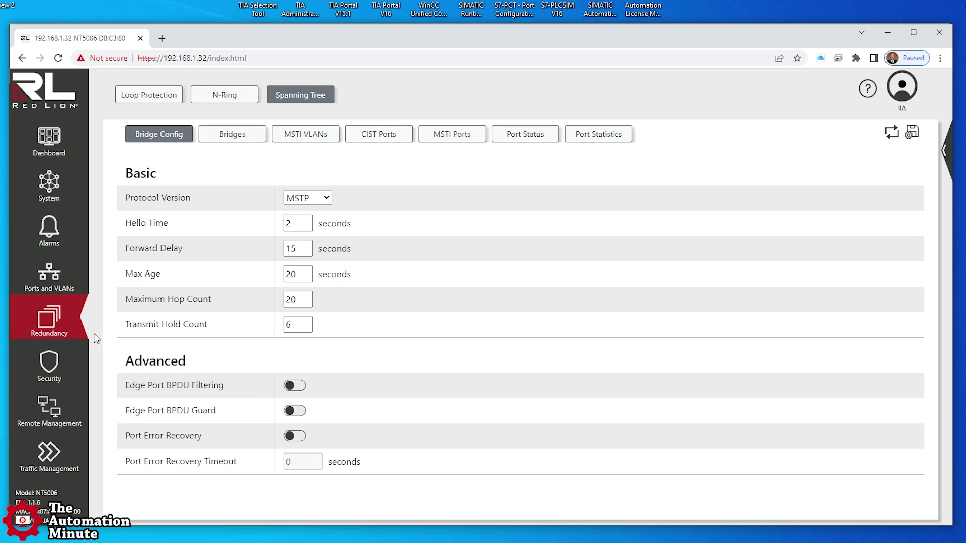
pyautogui.click(47, 368)
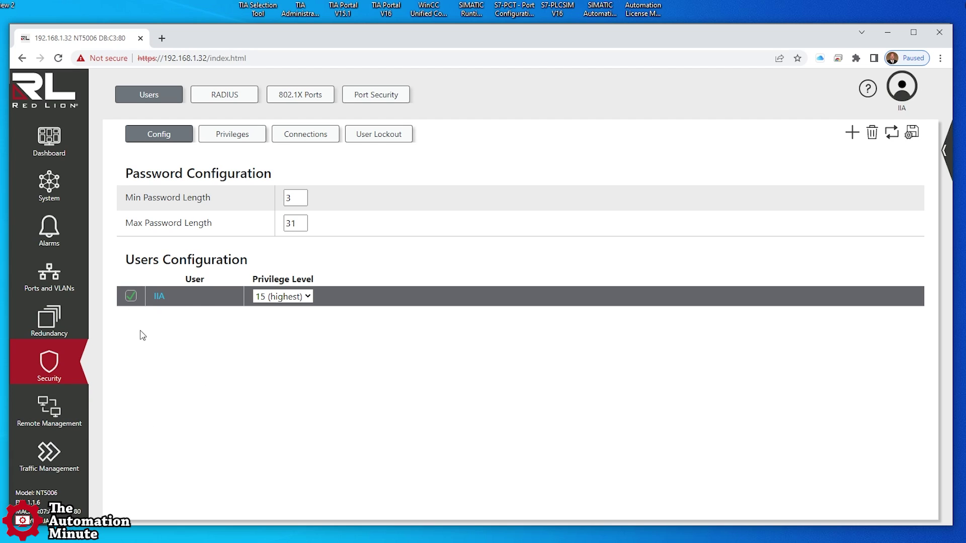
pyautogui.click(47, 421)
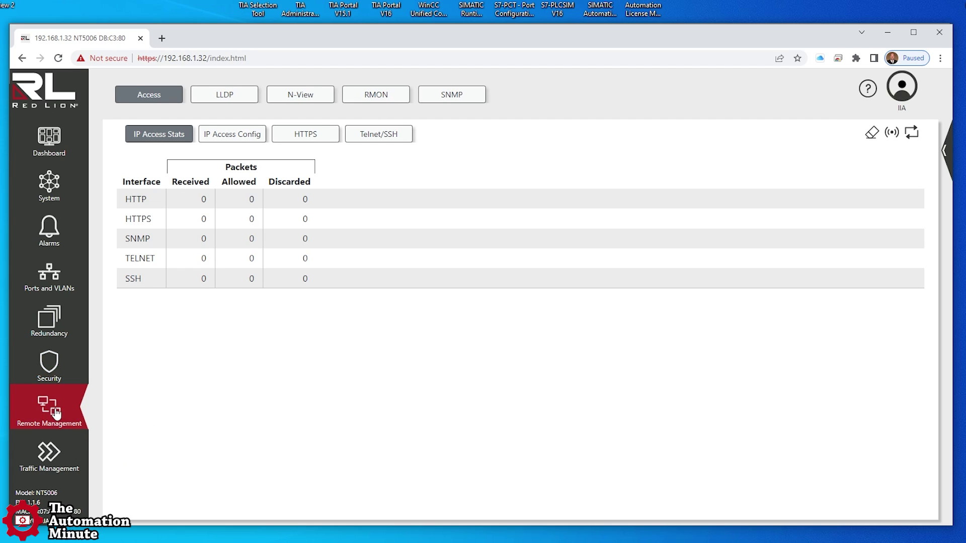
pyautogui.click(59, 458)
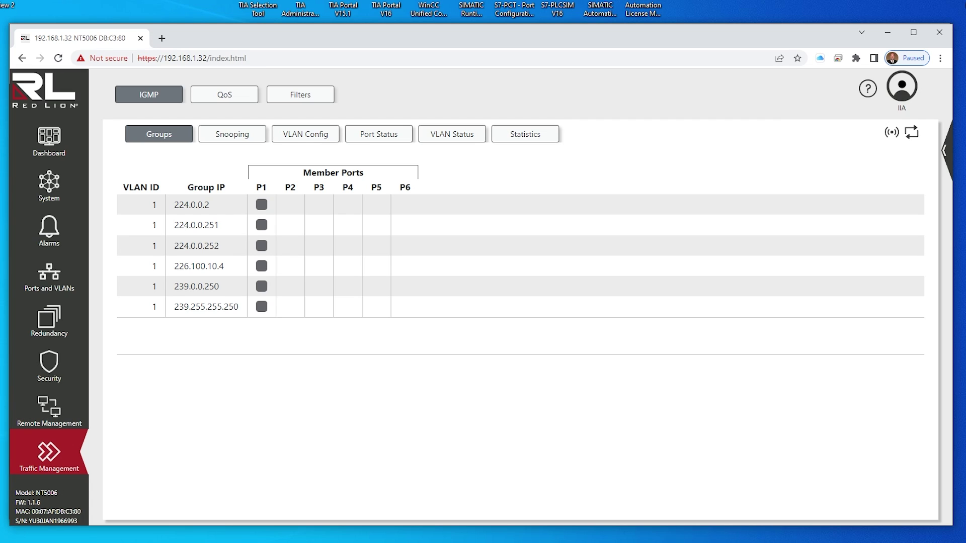
pyautogui.moveTo(82, 511); pyautogui.dragTo(32, 511)
# Step: Open the full event log and mark the P1, P6 and P5 link-up entries
pyautogui.click(44, 151)
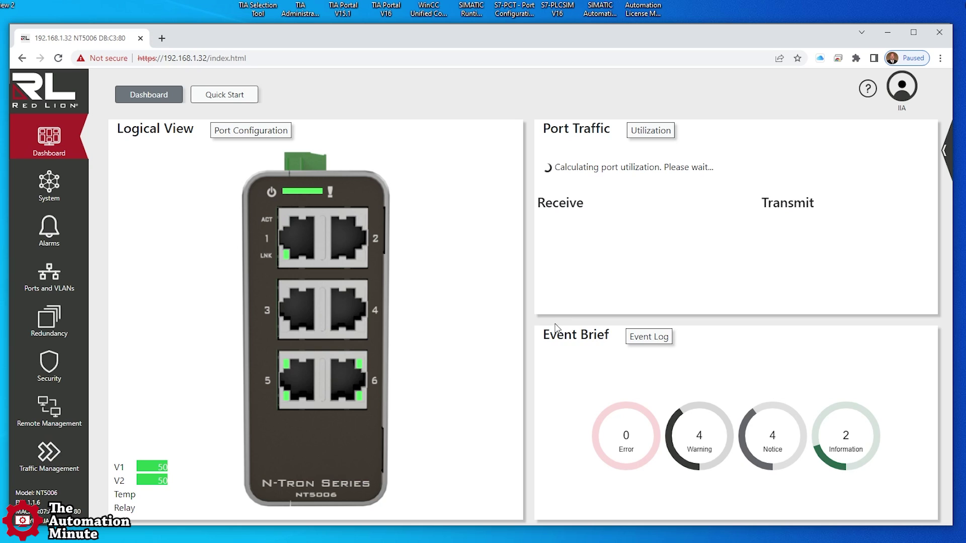
pyautogui.click(648, 337)
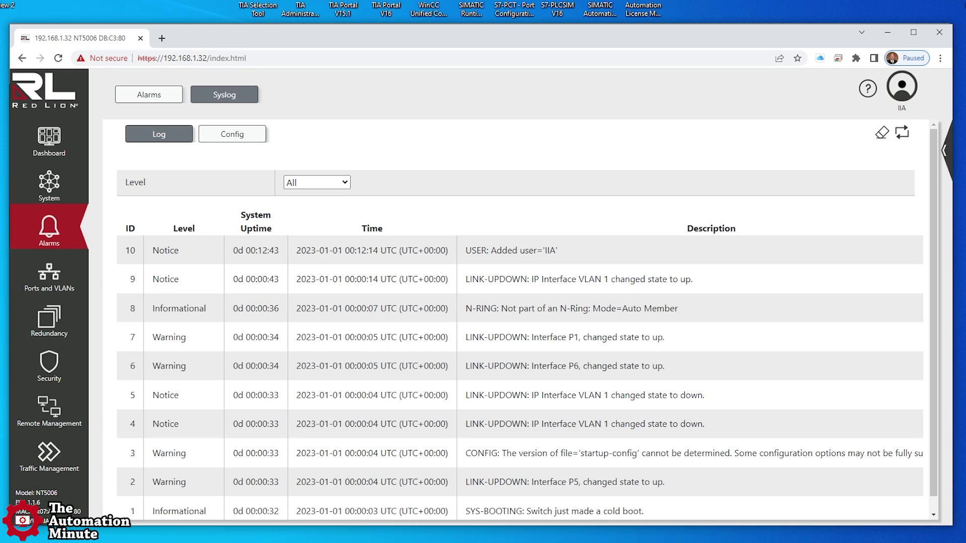
pyautogui.moveTo(669, 338); pyautogui.dragTo(539, 337)
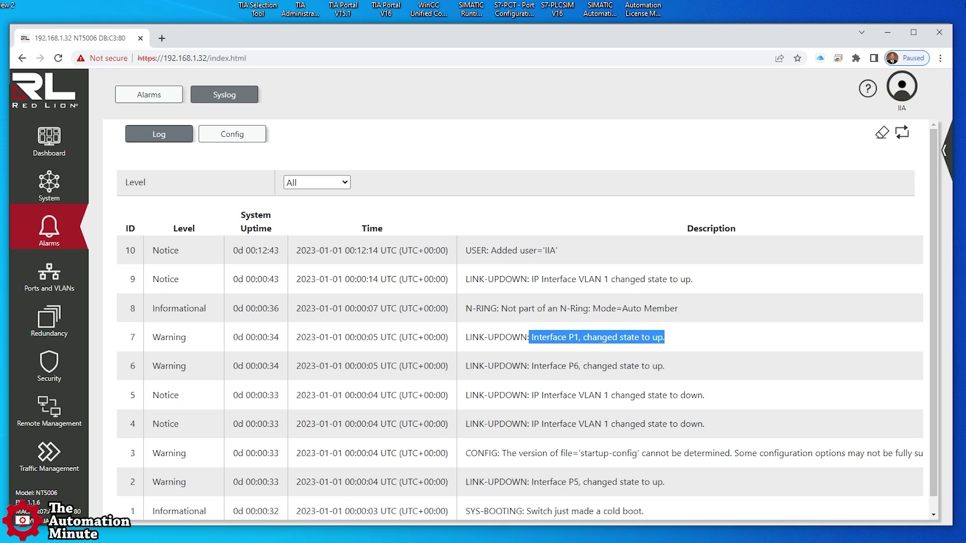
pyautogui.moveTo(666, 366); pyautogui.dragTo(531, 367)
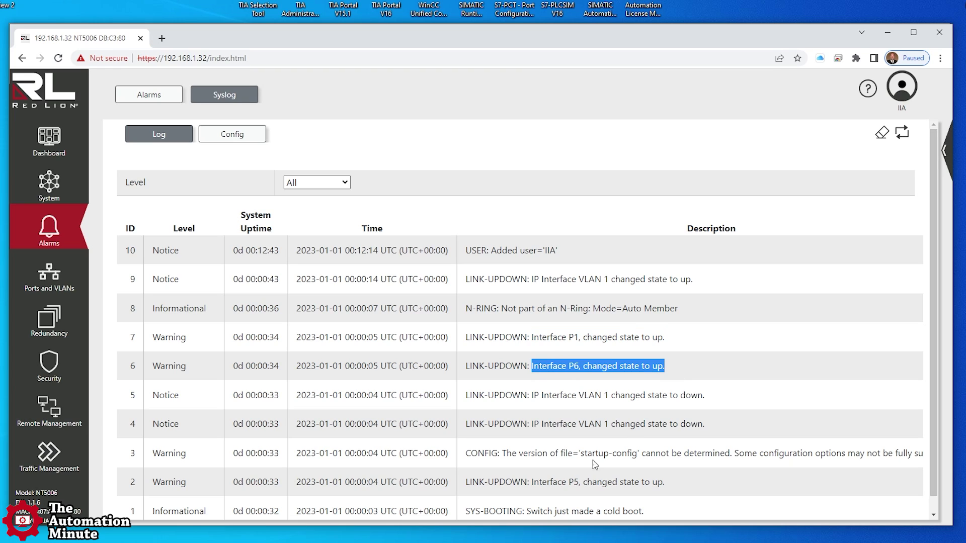
pyautogui.moveTo(673, 482); pyautogui.dragTo(562, 482)
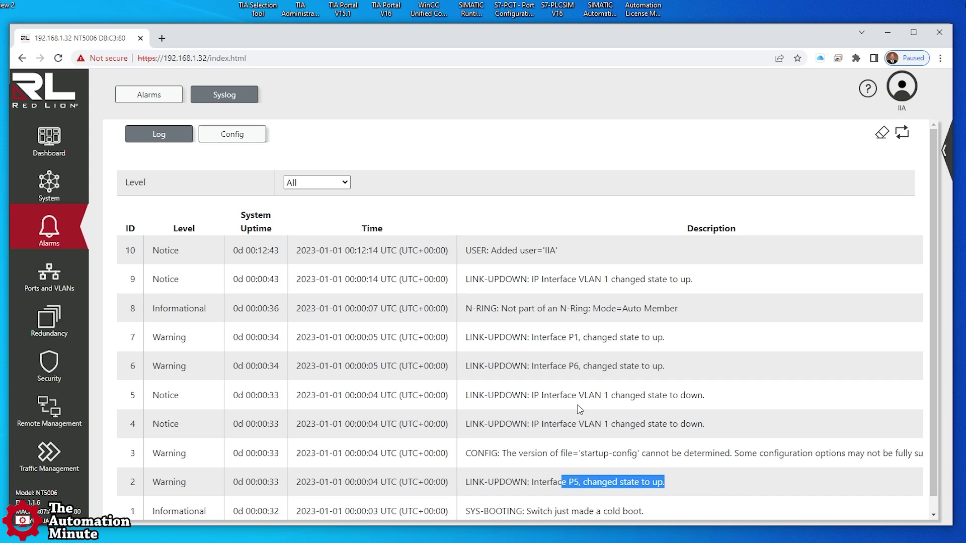
# Step: Mark the startup-config version warning and return to the Dashboard
pyautogui.scroll(-1, 367, 443)
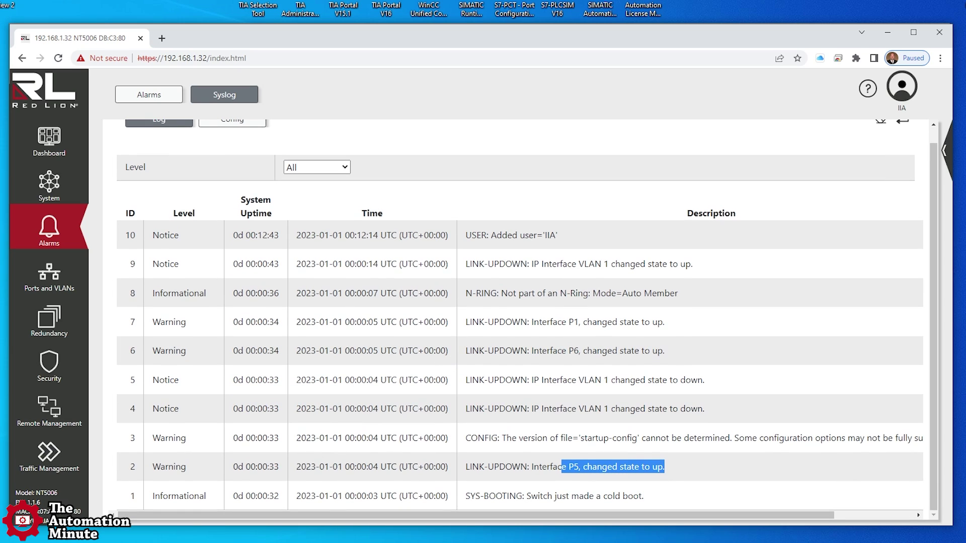
pyautogui.moveTo(502, 438); pyautogui.dragTo(744, 439)
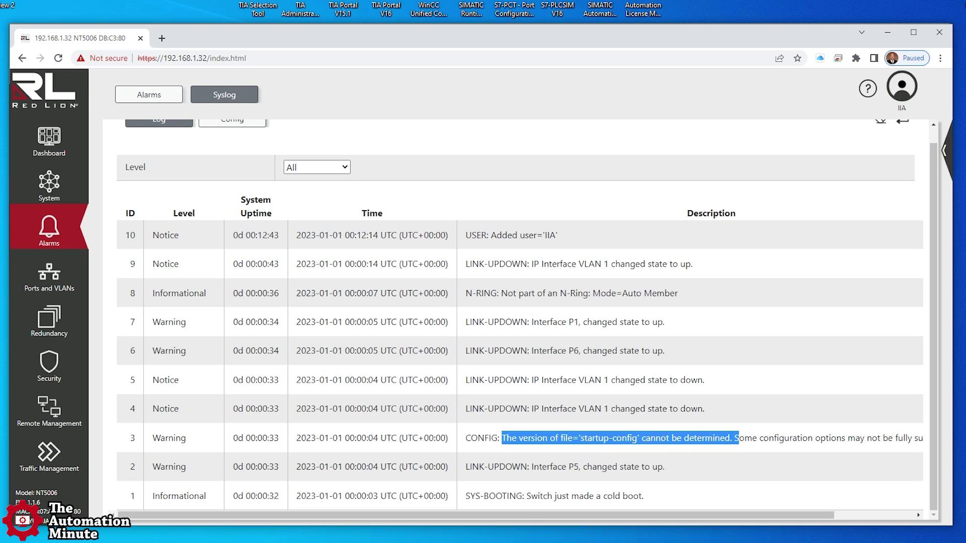
pyautogui.scroll(1, 602, 437)
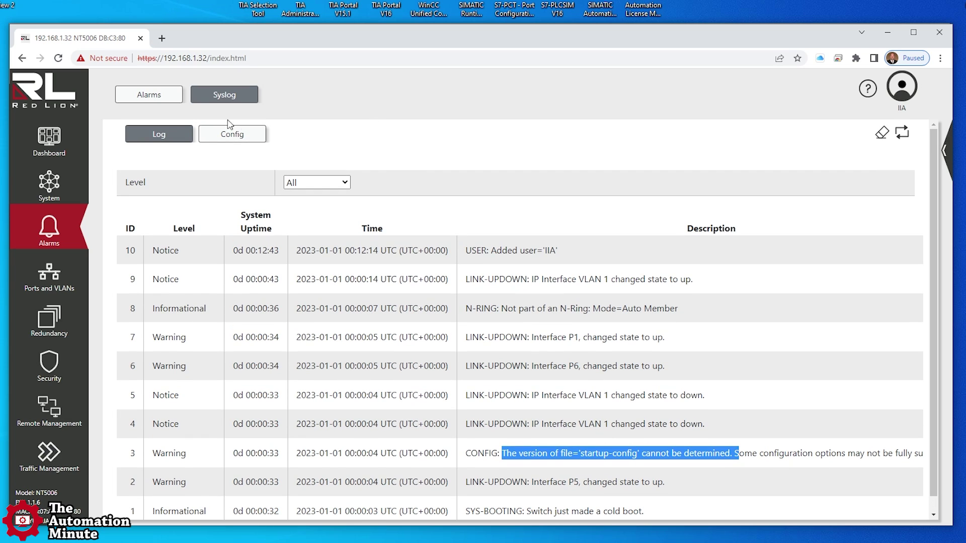
pyautogui.click(39, 152)
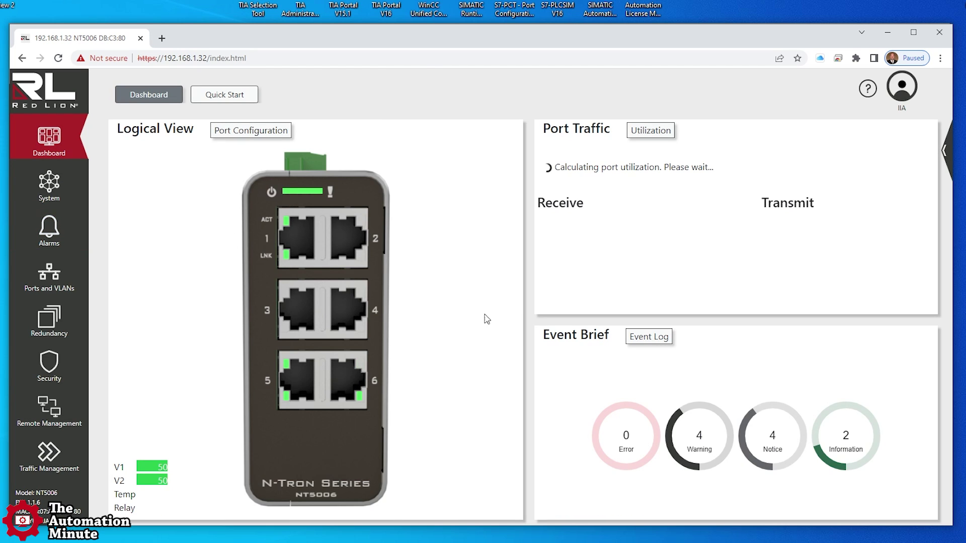
# Step: In TIA Portal, scan accessible devices and open Online & diagnostics for the PLC at 192.168.1.112
pyautogui.hotkey('alt', 'Tab')
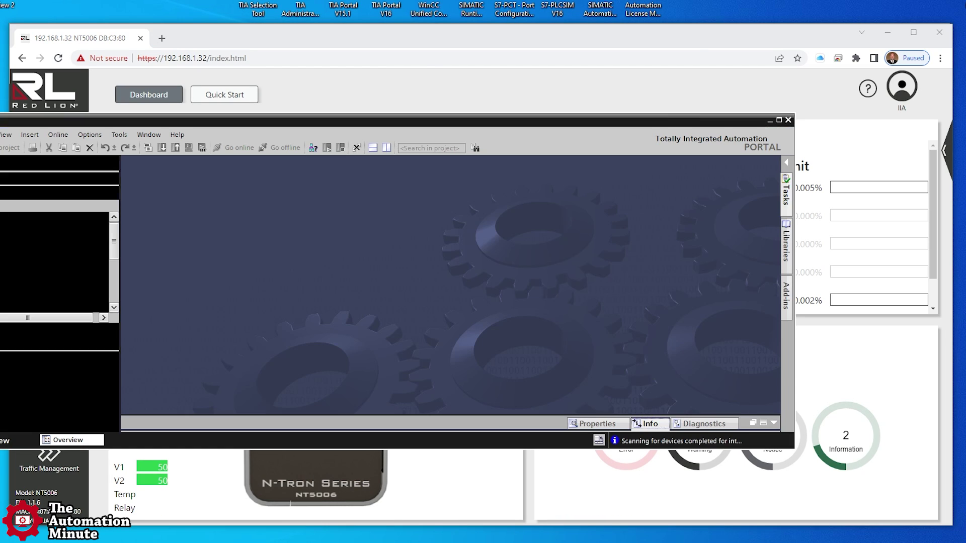
pyautogui.moveTo(266, 119); pyautogui.dragTo(402, 35)
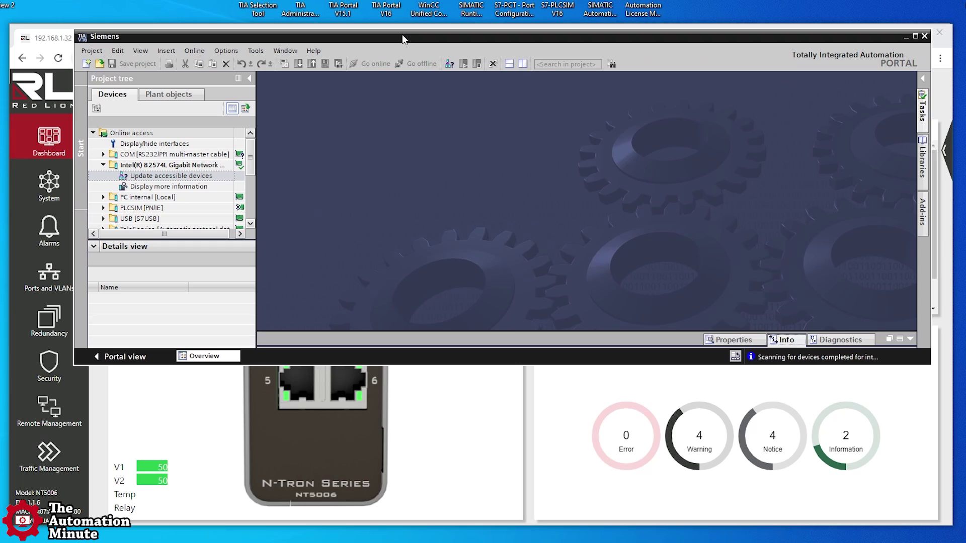
pyautogui.doubleClick(145, 177)
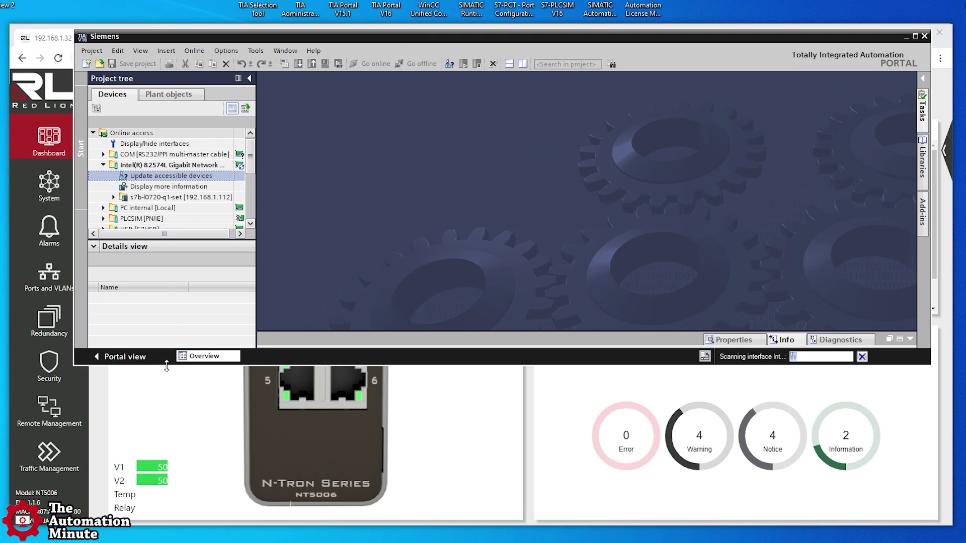
pyautogui.moveTo(167, 369); pyautogui.dragTo(170, 489)
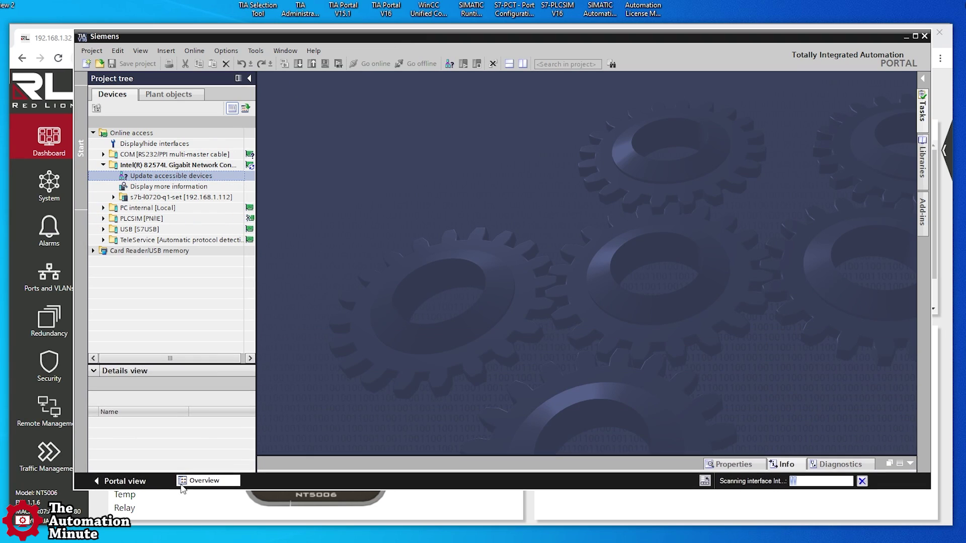
pyautogui.click(148, 197)
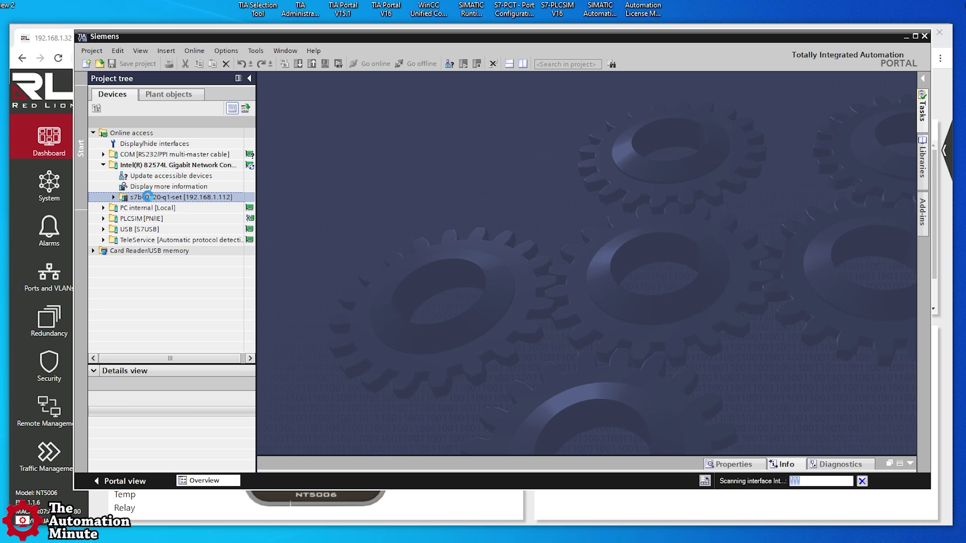
pyautogui.doubleClick(122, 197)
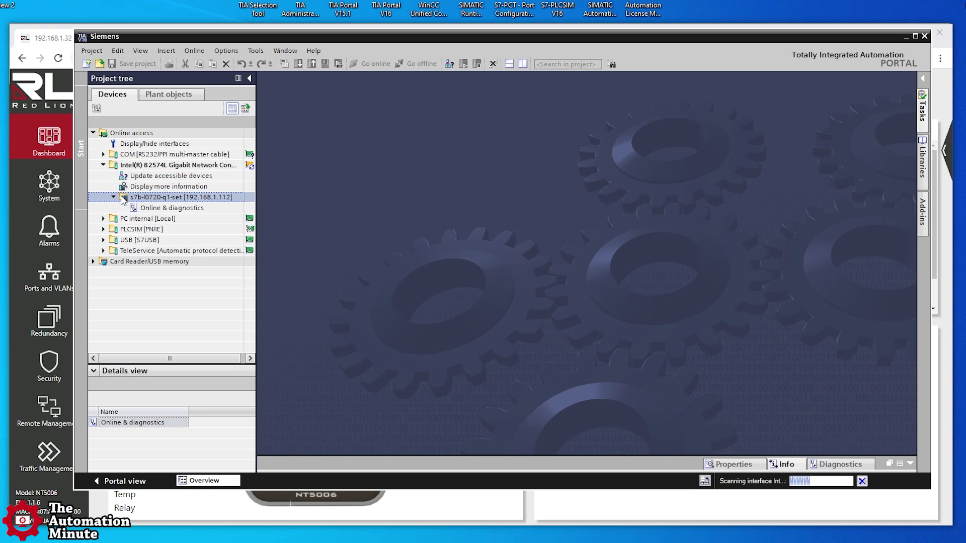
pyautogui.doubleClick(165, 207)
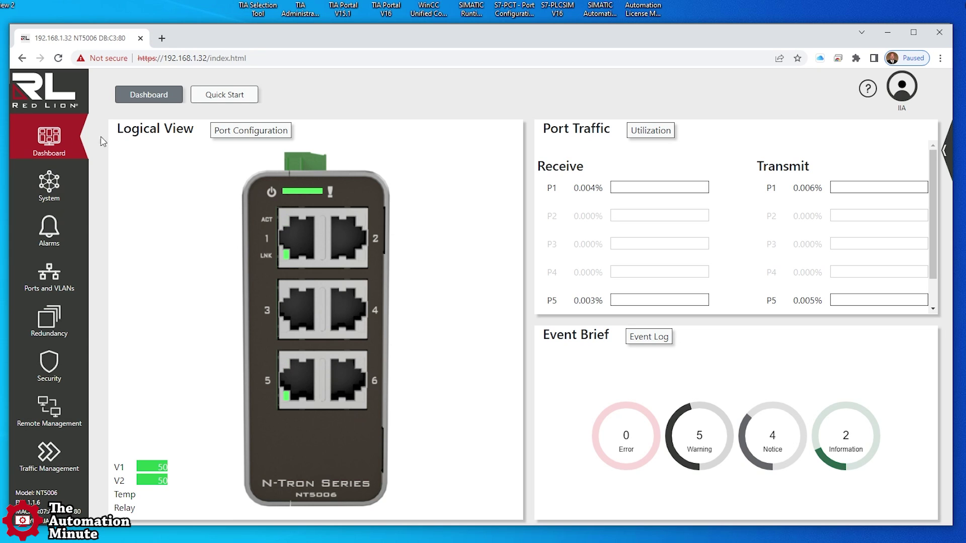
# Step: Reload the syslog to show P6 going down and back up, then return to the Dashboard
pyautogui.click(39, 234)
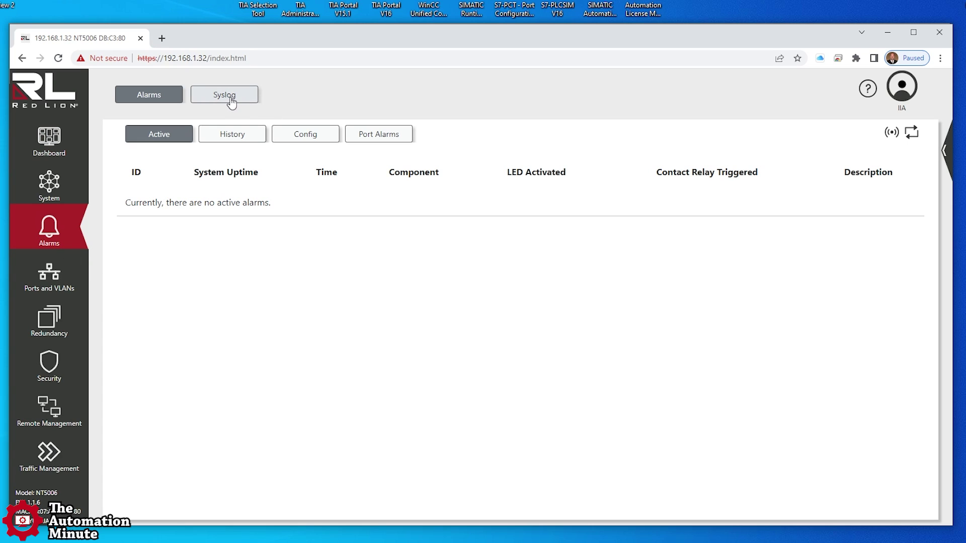
pyautogui.click(231, 101)
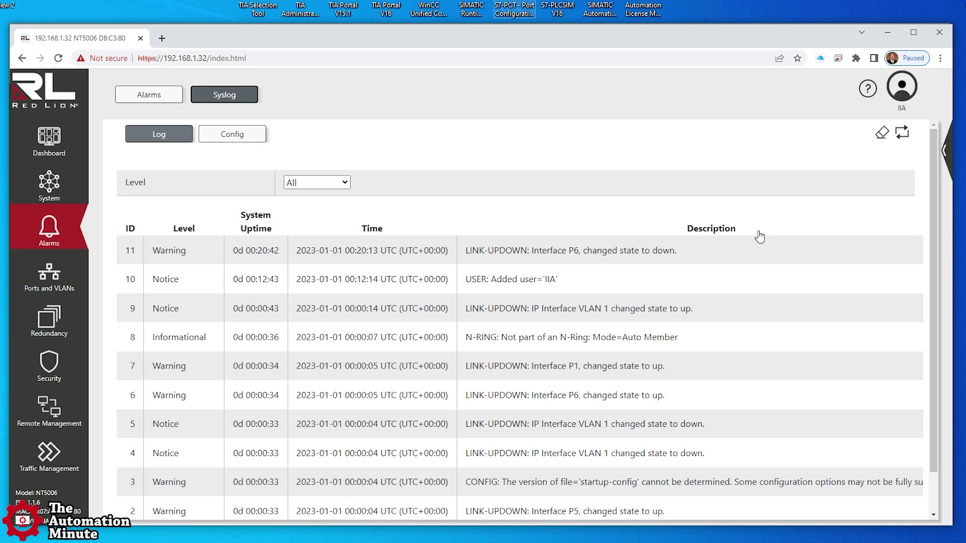
pyautogui.click(902, 134)
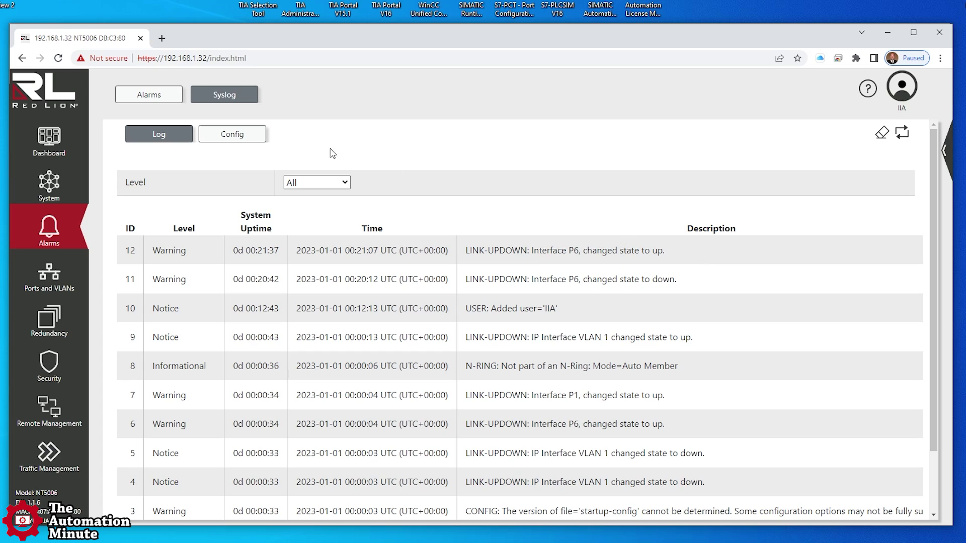
pyautogui.click(54, 139)
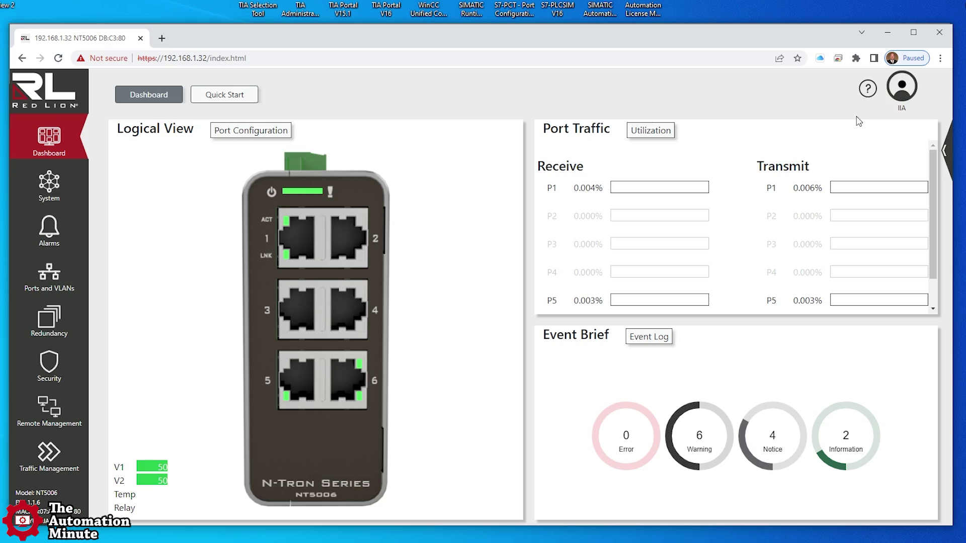
# Step: Open the IIA user account menu at the top right to reveal the Logout option
pyautogui.click(903, 97)
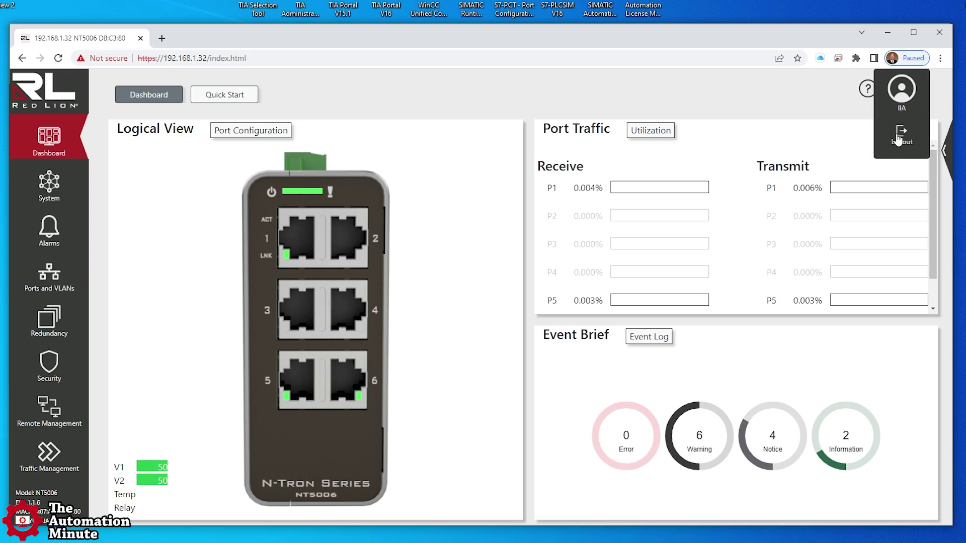